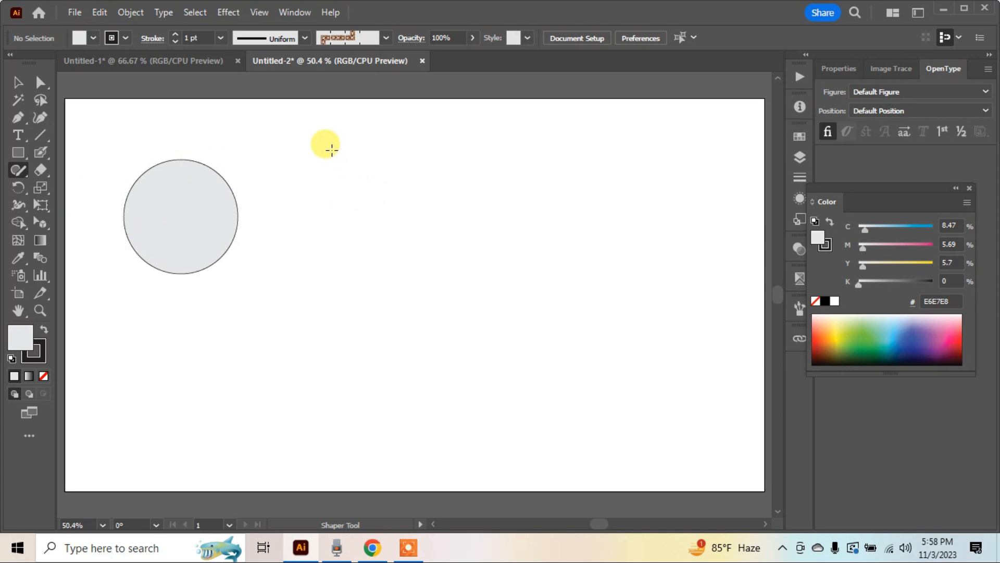
# Draw a triangle, a square and a small hexagon in a row beside the circle with the Shaper tool
pyautogui.moveTo(326, 148)
pyautogui.mouseDown()
pyautogui.moveTo(285, 241)
pyautogui.moveTo(385, 243)
pyautogui.moveTo(325, 150)
pyautogui.mouseUp()
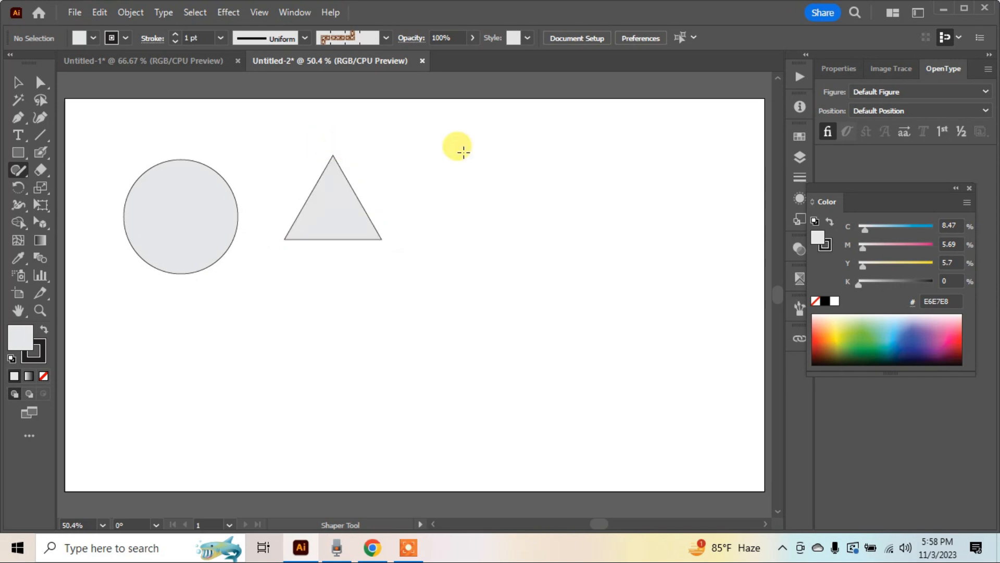
pyautogui.moveTo(447, 150)
pyautogui.mouseDown()
pyautogui.moveTo(546, 142)
pyautogui.moveTo(545, 228)
pyautogui.moveTo(475, 231)
pyautogui.moveTo(446, 212)
pyautogui.moveTo(435, 152)
pyautogui.moveTo(444, 146)
pyautogui.mouseUp()
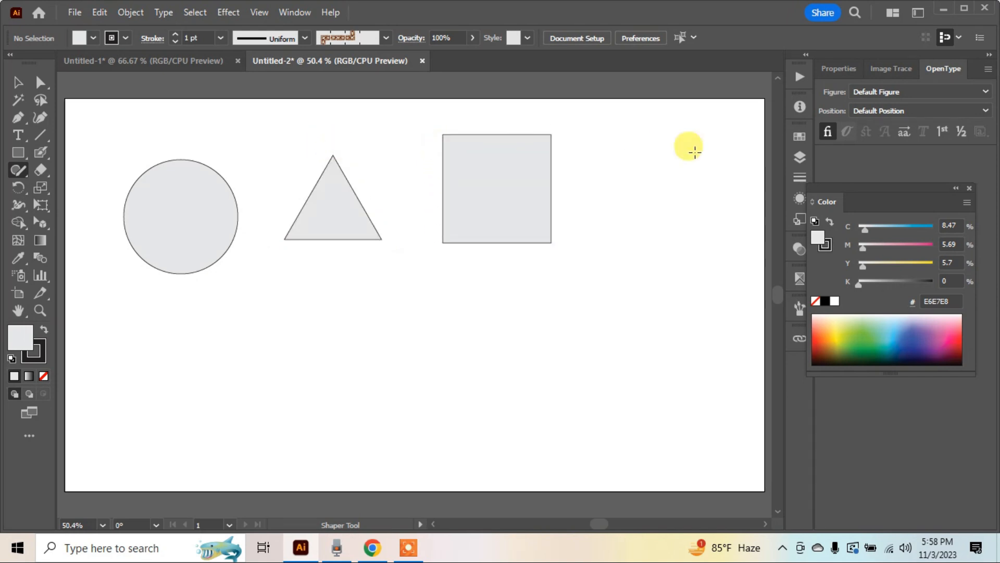
pyautogui.moveTo(661, 132)
pyautogui.mouseDown()
pyautogui.moveTo(633, 160)
pyautogui.moveTo(633, 188)
pyautogui.moveTo(675, 215)
pyautogui.moveTo(687, 186)
pyautogui.moveTo(674, 152)
pyautogui.moveTo(651, 136)
pyautogui.moveTo(660, 133)
pyautogui.mouseUp()
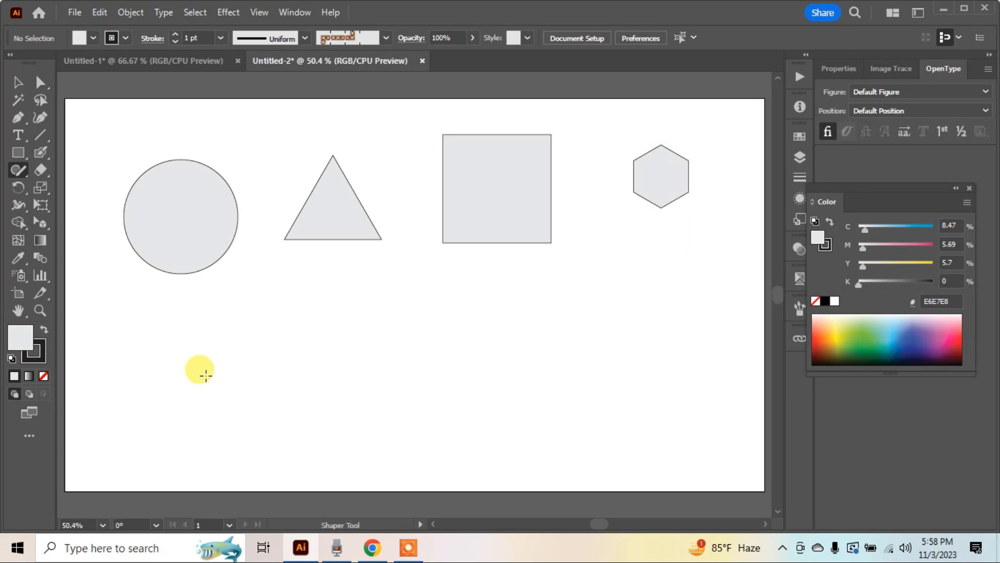
# Draw a wide rectangle below the row of shapes and a long horizontal line beside it with the Shaper tool
pyautogui.moveTo(206, 375)
pyautogui.mouseDown()
pyautogui.moveTo(221, 333)
pyautogui.moveTo(246, 328)
pyautogui.moveTo(275, 354)
pyautogui.moveTo(293, 329)
pyautogui.moveTo(323, 331)
pyautogui.moveTo(337, 355)
pyautogui.moveTo(340, 409)
pyautogui.moveTo(289, 455)
pyautogui.moveTo(256, 455)
pyautogui.moveTo(205, 345)
pyautogui.mouseUp()
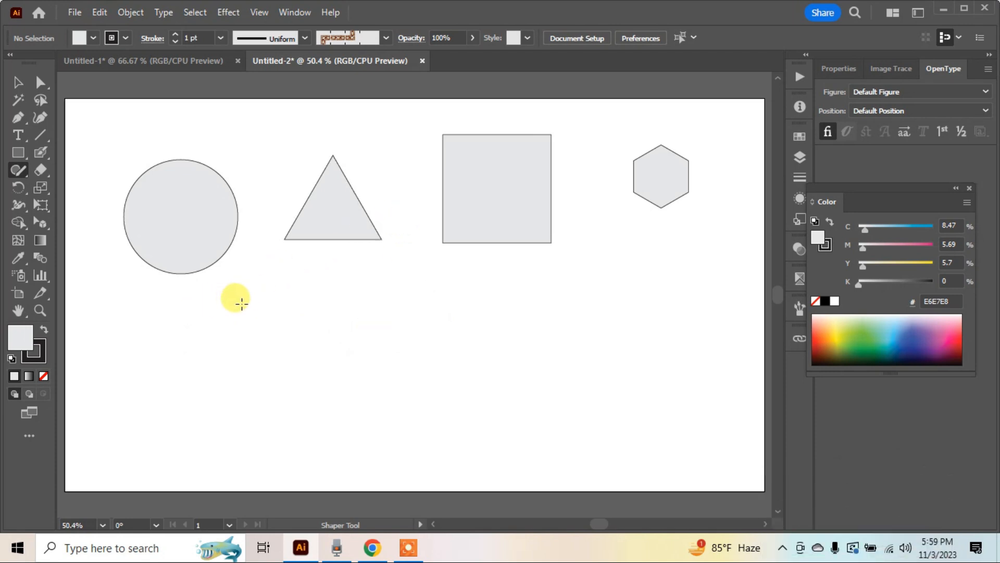
pyautogui.moveTo(232, 333)
pyautogui.mouseDown()
pyautogui.moveTo(326, 295)
pyautogui.moveTo(267, 365)
pyautogui.moveTo(355, 414)
pyautogui.moveTo(249, 405)
pyautogui.moveTo(193, 416)
pyautogui.moveTo(139, 339)
pyautogui.moveTo(231, 333)
pyautogui.mouseUp()
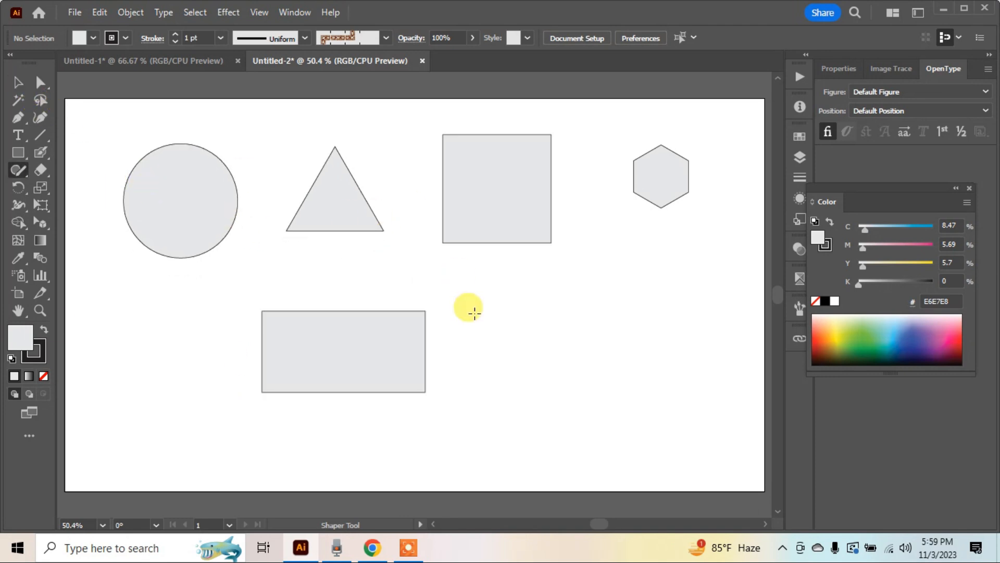
pyautogui.moveTo(474, 313); pyautogui.dragTo(685, 313)
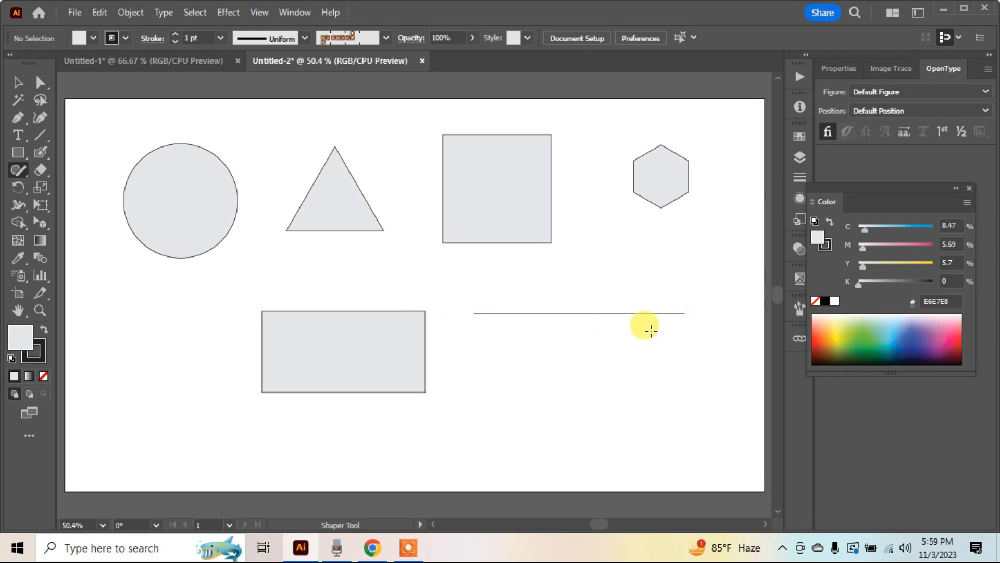
# Draw two diagonal lines across the square from corner to corner, forming an X
pyautogui.click(515, 218)
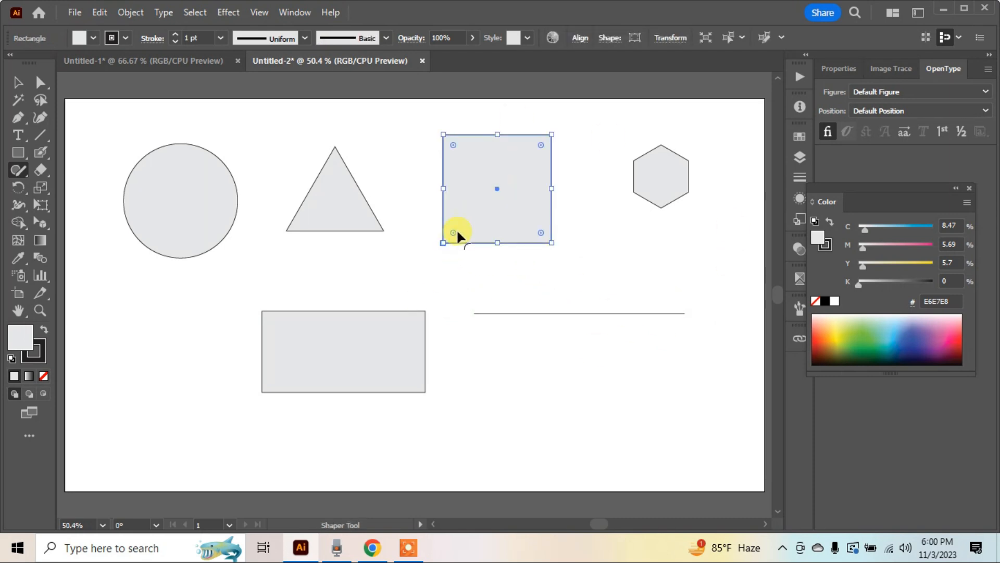
pyautogui.click(448, 252)
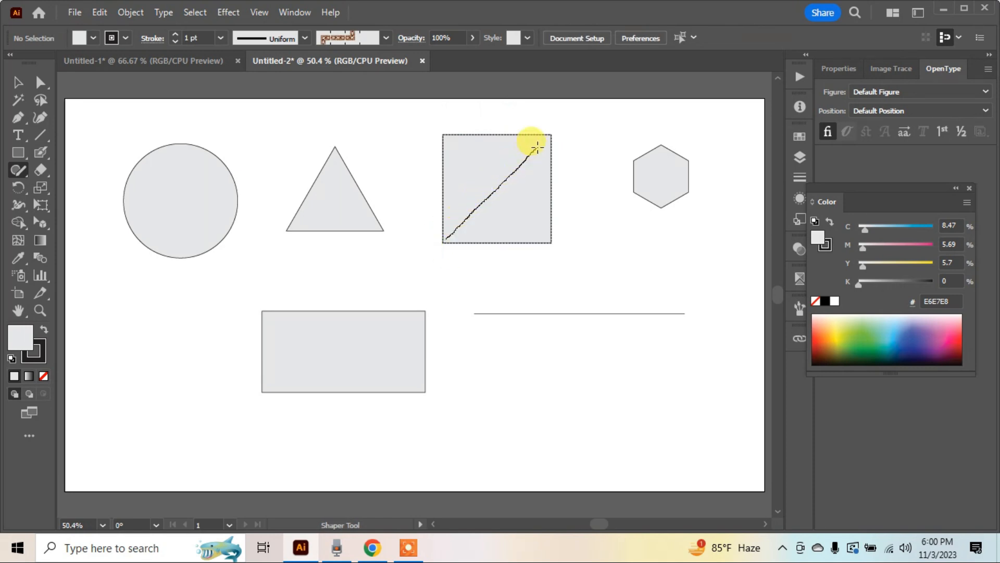
pyautogui.moveTo(547, 133); pyautogui.dragTo(548, 133)
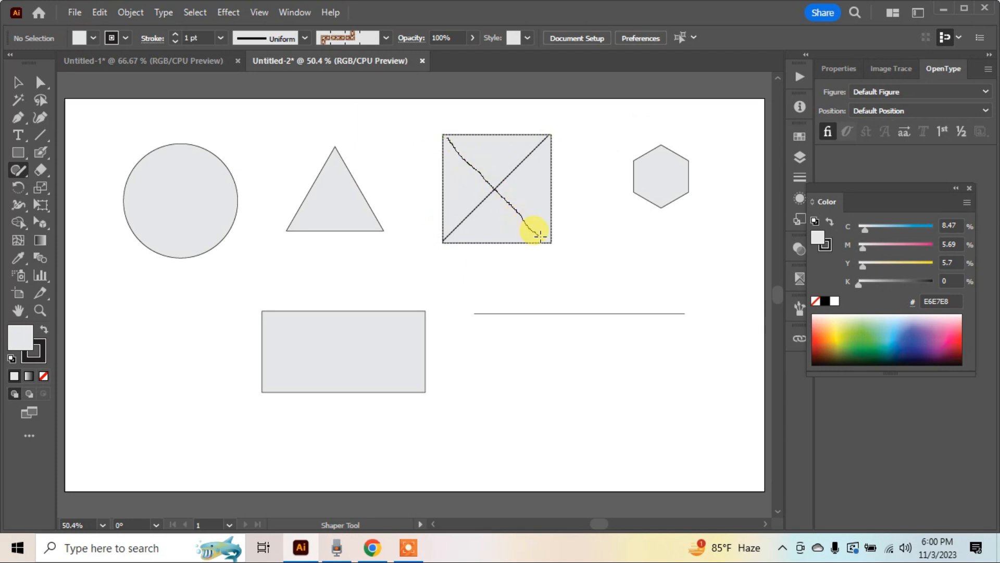
pyautogui.moveTo(552, 242); pyautogui.dragTo(552, 243)
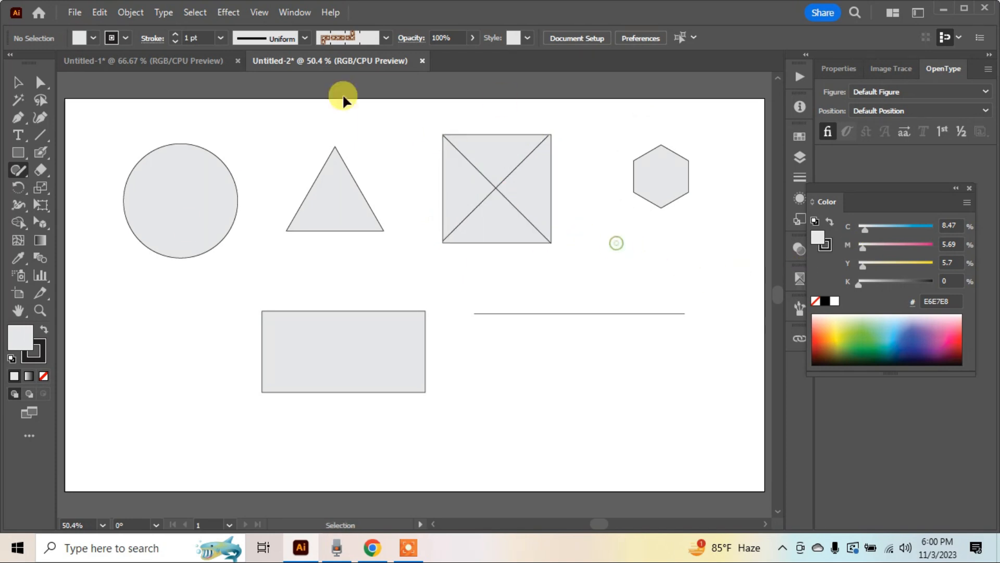
# Move the wide rectangle to just beneath the horizontal line
pyautogui.moveTo(379, 358); pyautogui.dragTo(666, 373)
pyautogui.keyDown('ctrl'); pyautogui.click(276, 341); pyautogui.keyUp('ctrl')
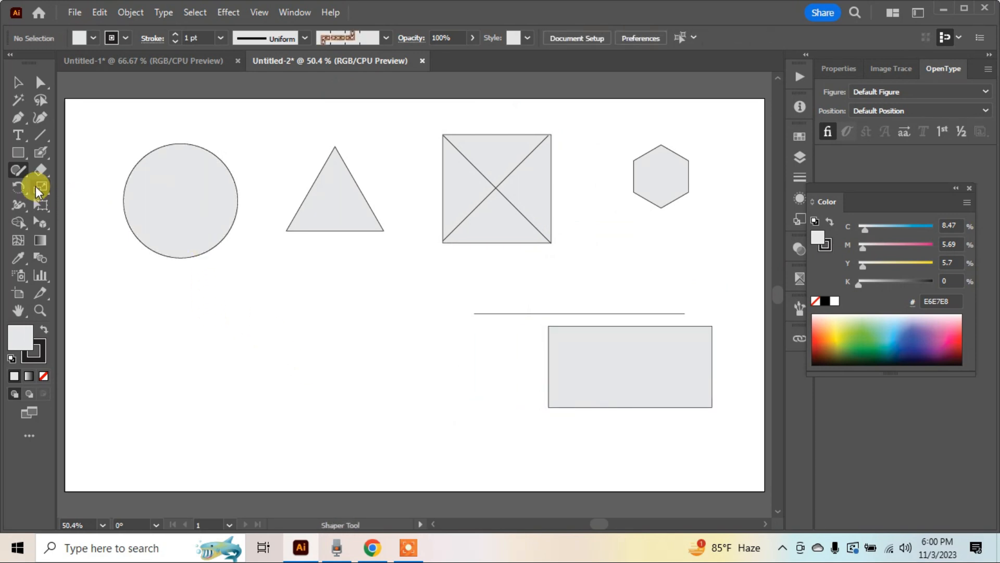
# Erase the circle, the triangle and the square's area above its lower triangular section with Shaper tool scribbles
pyautogui.click(19, 170)
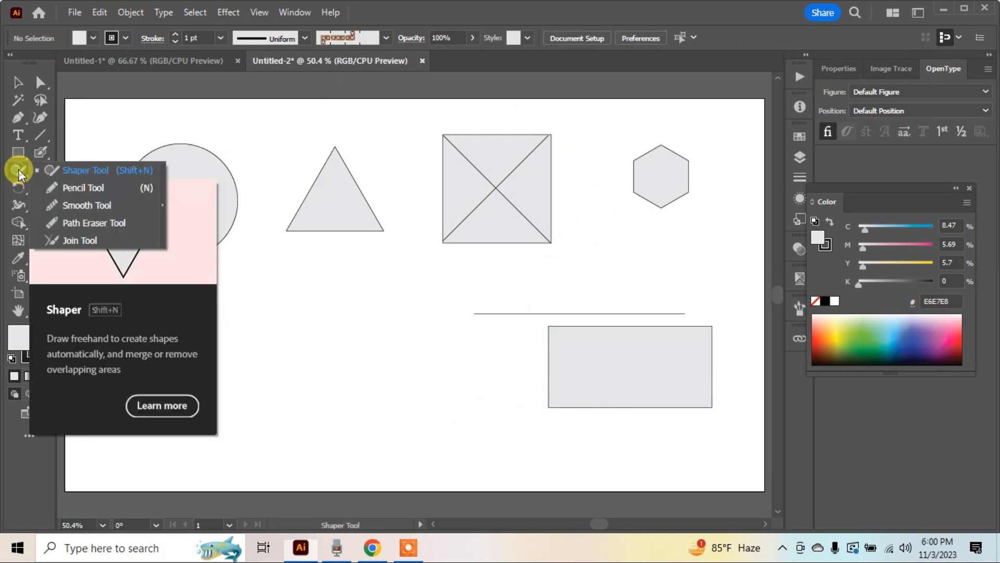
pyautogui.click(83, 170)
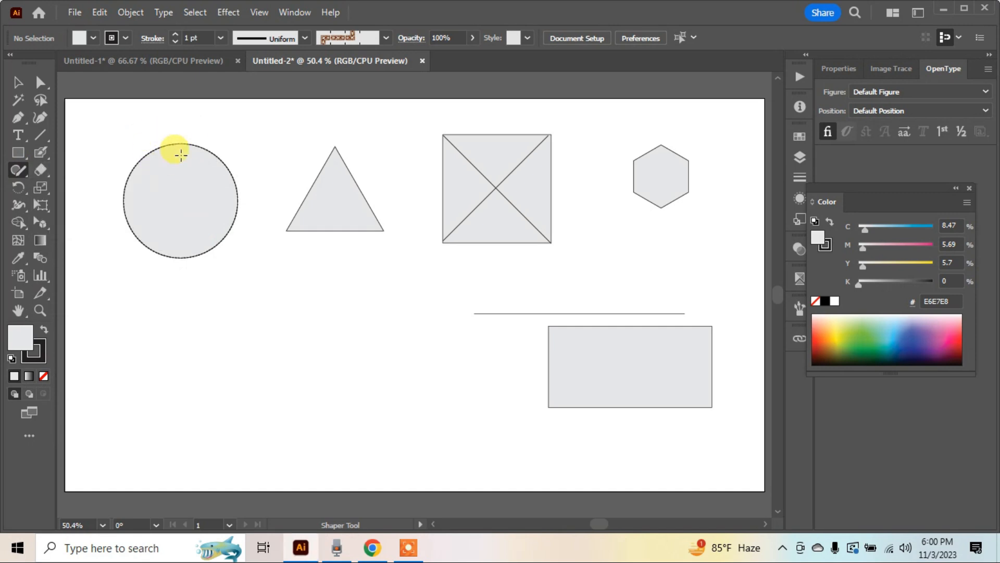
pyautogui.moveTo(183, 145)
pyautogui.mouseDown()
pyautogui.moveTo(161, 134)
pyautogui.moveTo(190, 139)
pyautogui.moveTo(246, 108)
pyautogui.mouseUp()
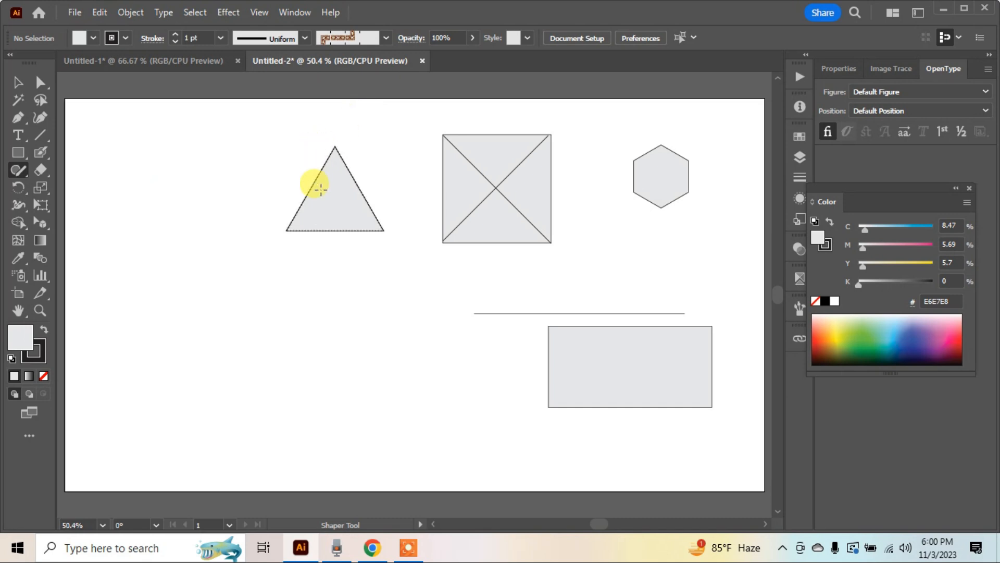
pyautogui.moveTo(307, 181); pyautogui.dragTo(375, 145)
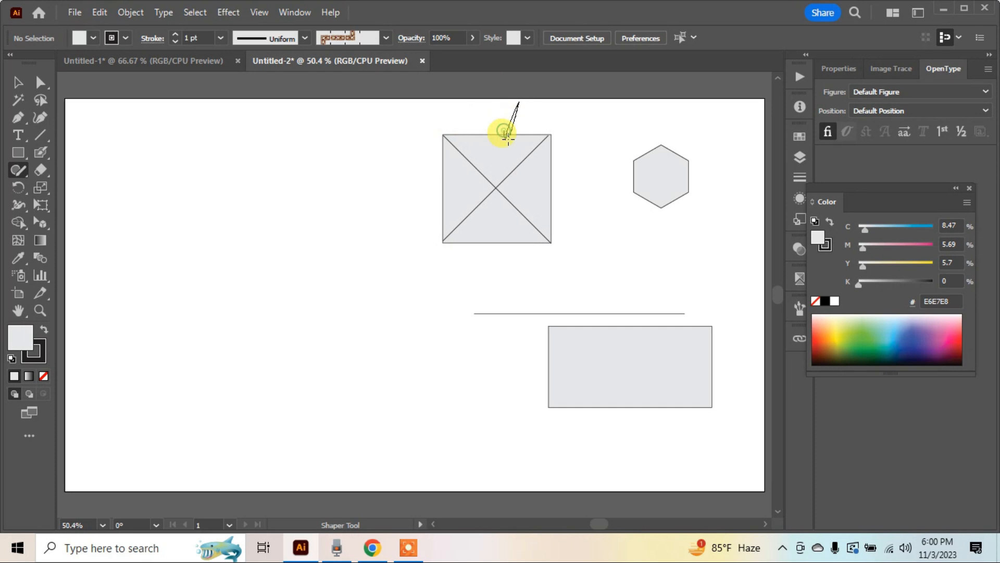
pyautogui.moveTo(505, 135); pyautogui.dragTo(507, 136)
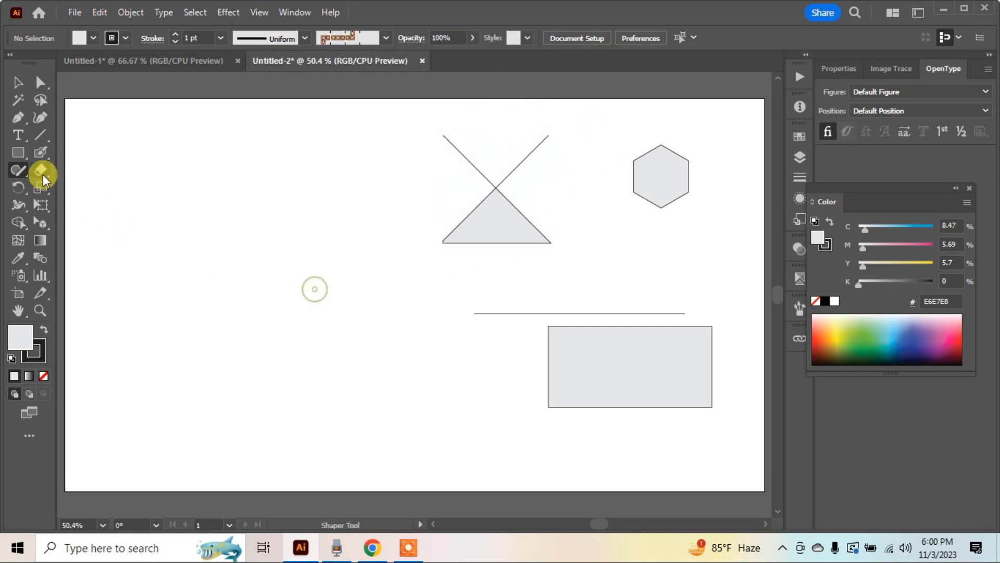
# Draw two equal, heavily overlapping circles in the cleared area, each about 303 px wide
pyautogui.moveTo(162, 164)
pyautogui.mouseDown()
pyautogui.moveTo(134, 167)
pyautogui.moveTo(252, 171)
pyautogui.moveTo(179, 167)
pyautogui.moveTo(189, 320)
pyautogui.moveTo(245, 196)
pyautogui.moveTo(177, 183)
pyautogui.mouseUp()
pyautogui.hotkey('ctrl', 'z')
pyautogui.moveTo(200, 274)
pyautogui.mouseDown()
pyautogui.moveTo(208, 256)
pyautogui.moveTo(313, 260)
pyautogui.moveTo(220, 263)
pyautogui.mouseUp()
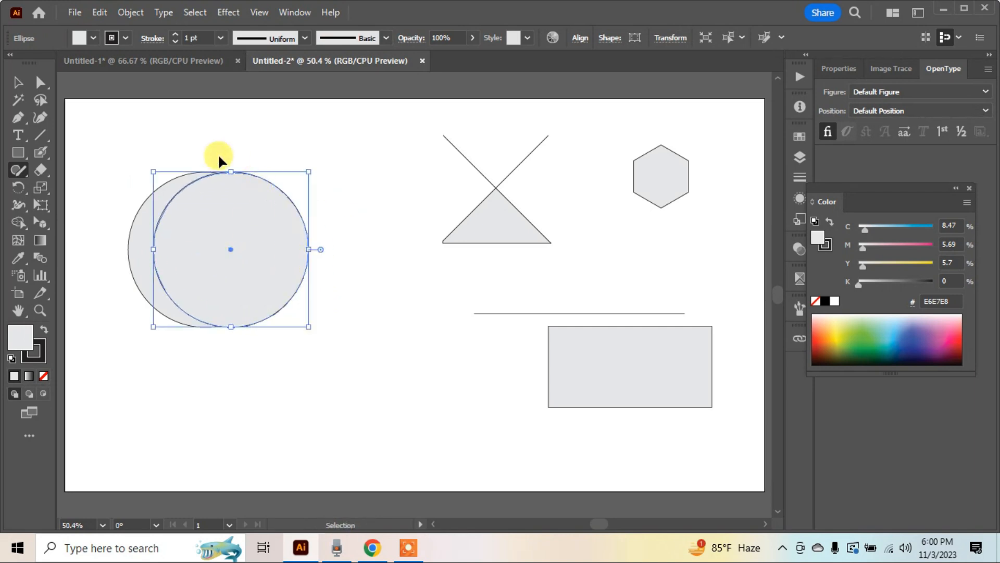
# Subtract the front circle from the one behind it with the Shaper tool, leaving a crescent moon
pyautogui.moveTo(123, 147); pyautogui.dragTo(328, 358)
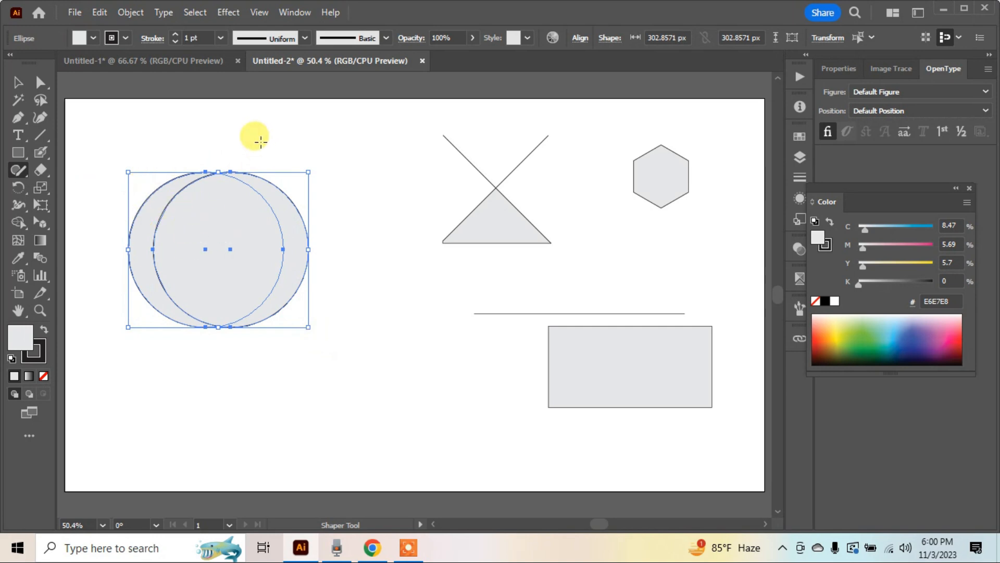
pyautogui.click(252, 123)
pyautogui.moveTo(22, 167); pyautogui.dragTo(78, 167)
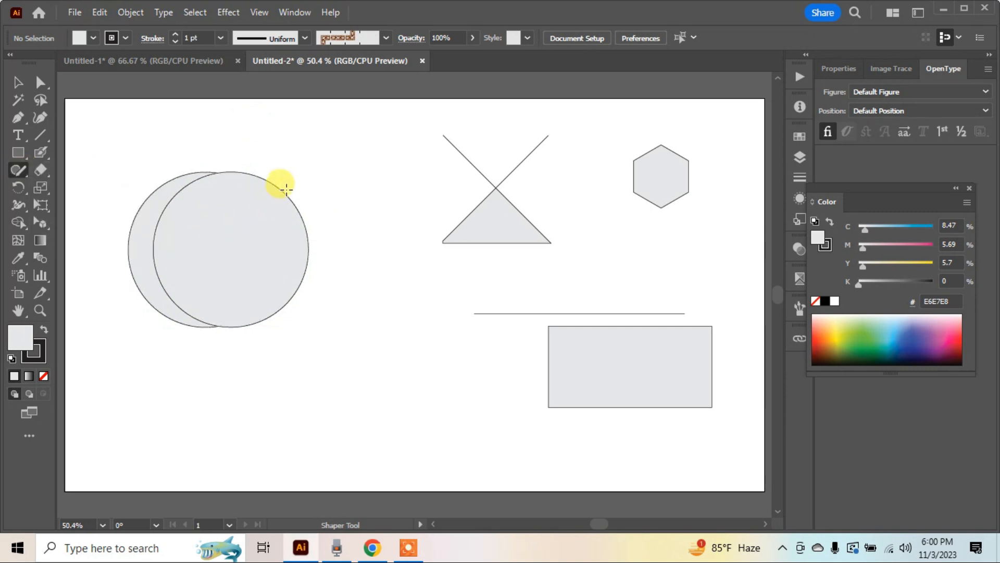
pyautogui.moveTo(284, 181); pyautogui.dragTo(307, 211)
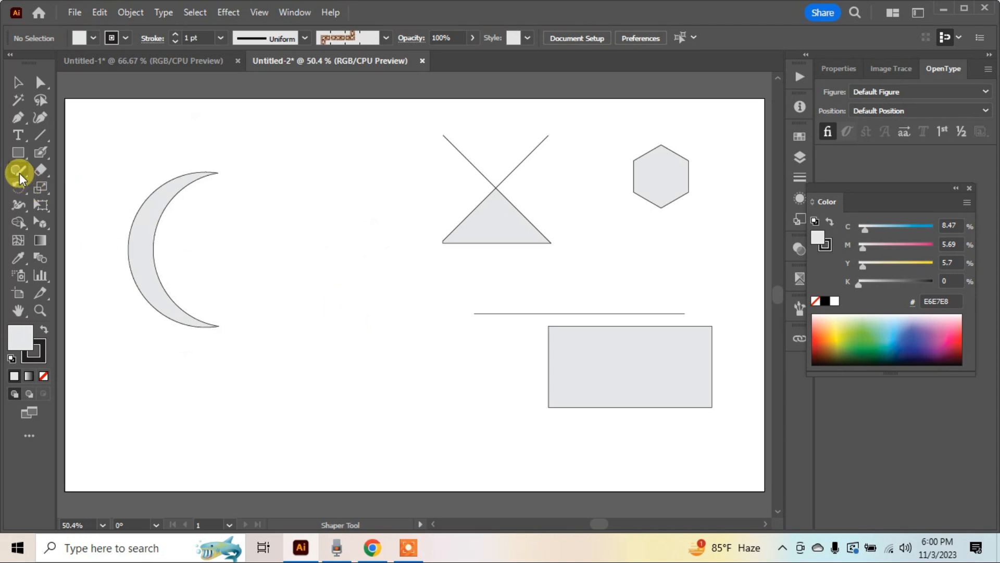
# Draw three overlapping circles in a row in place of the crescent, the left about 374 px and the right about 363 px wide
pyautogui.moveTo(19, 171); pyautogui.dragTo(119, 174)
pyautogui.moveTo(274, 195)
pyautogui.mouseDown()
pyautogui.moveTo(130, 270)
pyautogui.moveTo(301, 345)
pyautogui.moveTo(181, 224)
pyautogui.moveTo(71, 250)
pyautogui.moveTo(207, 388)
pyautogui.moveTo(99, 206)
pyautogui.moveTo(112, 201)
pyautogui.mouseUp()
pyautogui.moveTo(351, 194)
pyautogui.mouseDown()
pyautogui.moveTo(276, 310)
pyautogui.moveTo(395, 371)
pyautogui.moveTo(353, 197)
pyautogui.mouseUp()
pyautogui.click(219, 299)
pyautogui.moveTo(214, 302); pyautogui.dragTo(215, 301)
pyautogui.click(311, 293)
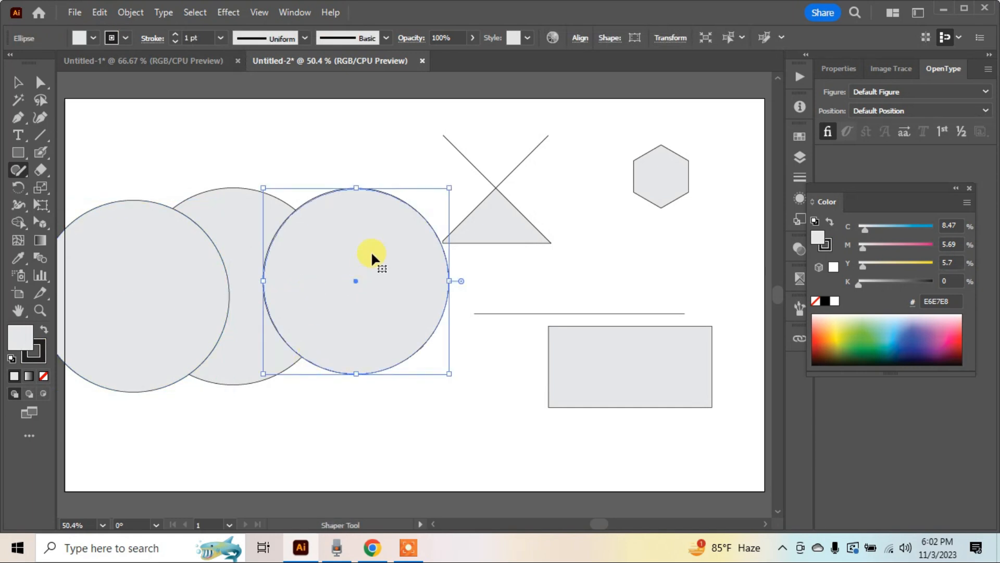
# Remove the parts of the left and right circles that lie outside the middle circle with Shaper tool scribbles
pyautogui.click(99, 165)
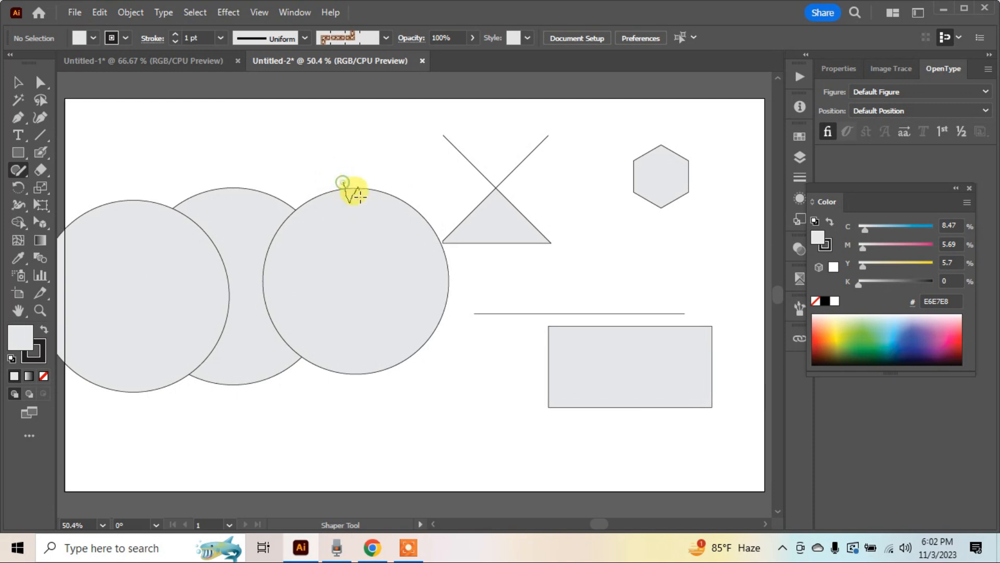
pyautogui.moveTo(360, 197); pyautogui.dragTo(365, 193)
pyautogui.moveTo(103, 193)
pyautogui.mouseDown()
pyautogui.moveTo(125, 214)
pyautogui.moveTo(216, 185)
pyautogui.mouseUp()
# Recolor the circle's inner segments individually, filling the right one with its dark stroke color 231F20 and the left one with bright blue
pyautogui.click(42, 83)
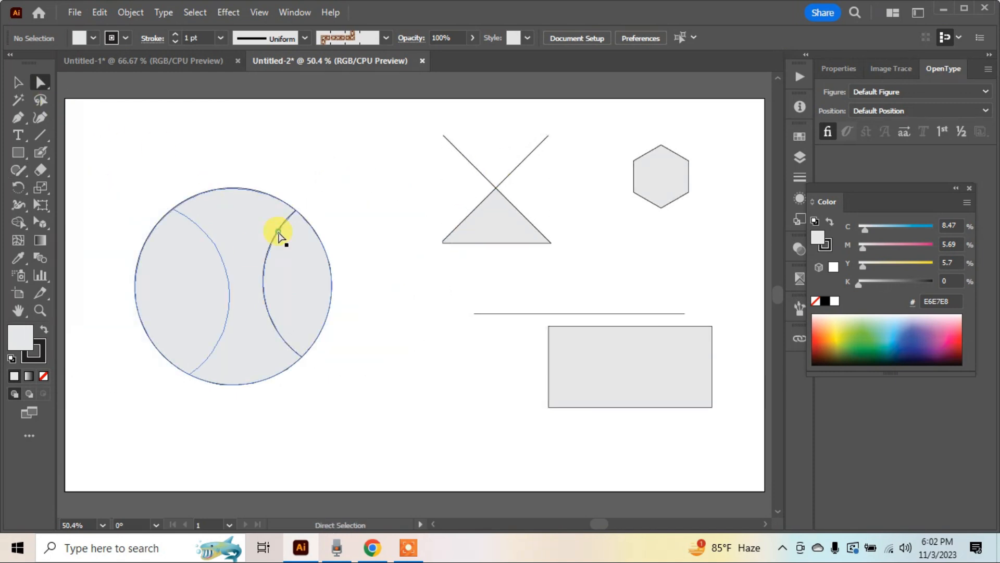
pyautogui.click(276, 229)
pyautogui.moveTo(275, 228); pyautogui.dragTo(290, 228)
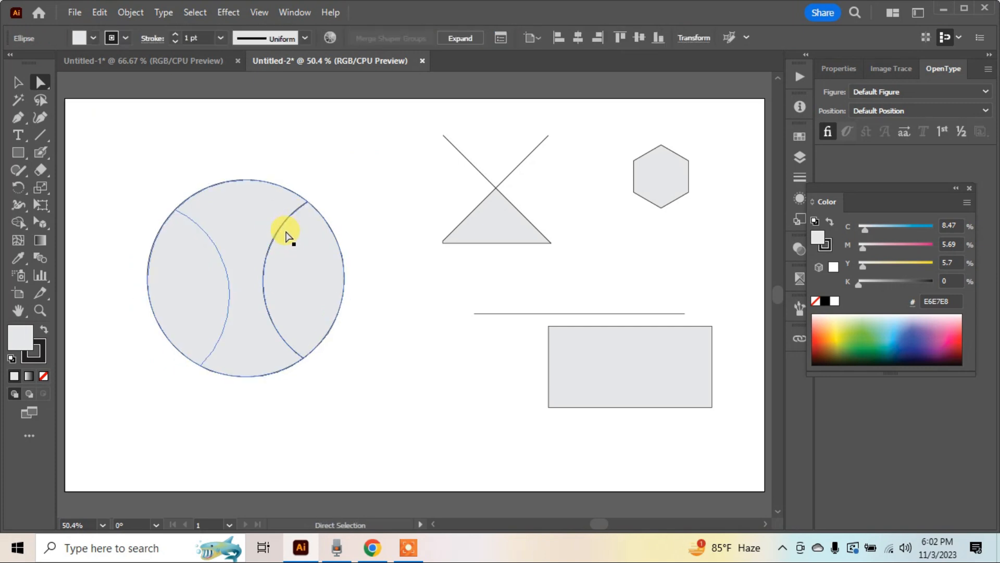
pyautogui.hotkey('ctrl', 'z')
pyautogui.click(45, 330)
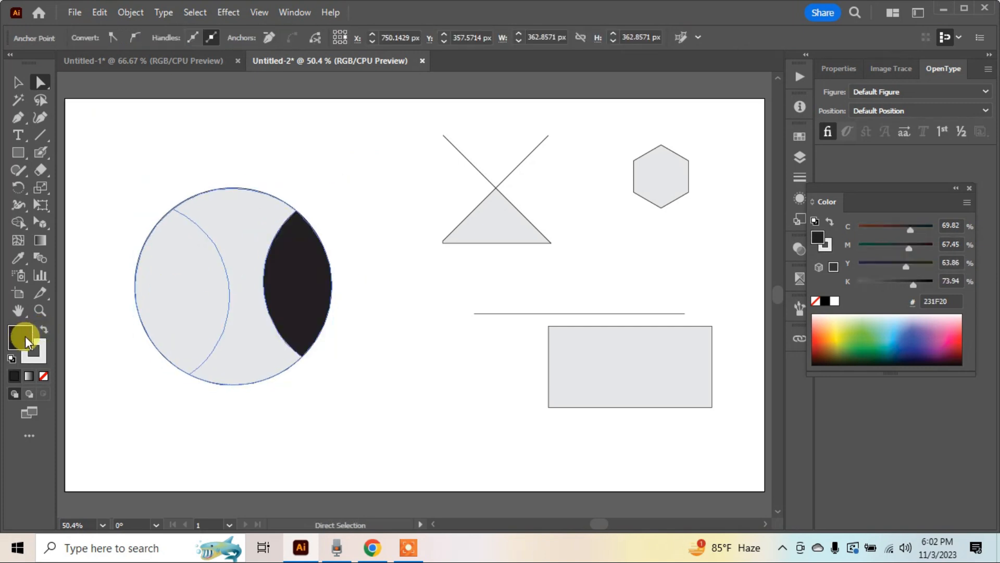
pyautogui.click(227, 280)
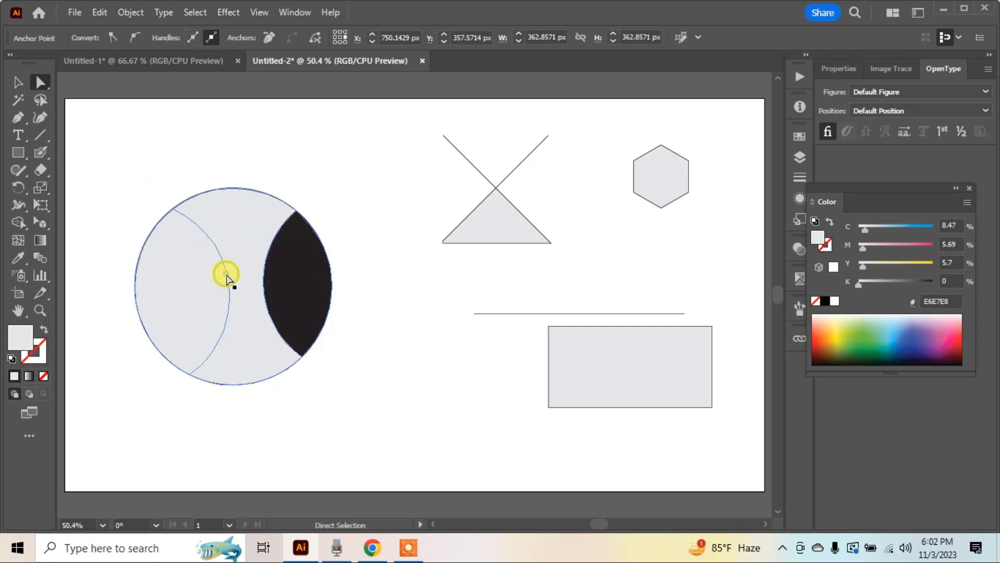
pyautogui.click(918, 228)
# Move the colored circle group upward as one object, undoing the last of the moves
pyautogui.press('v')
pyautogui.click(299, 207)
pyautogui.click(306, 252)
pyautogui.moveTo(306, 249); pyautogui.dragTo(307, 249)
pyautogui.moveTo(309, 261); pyautogui.dragTo(303, 229)
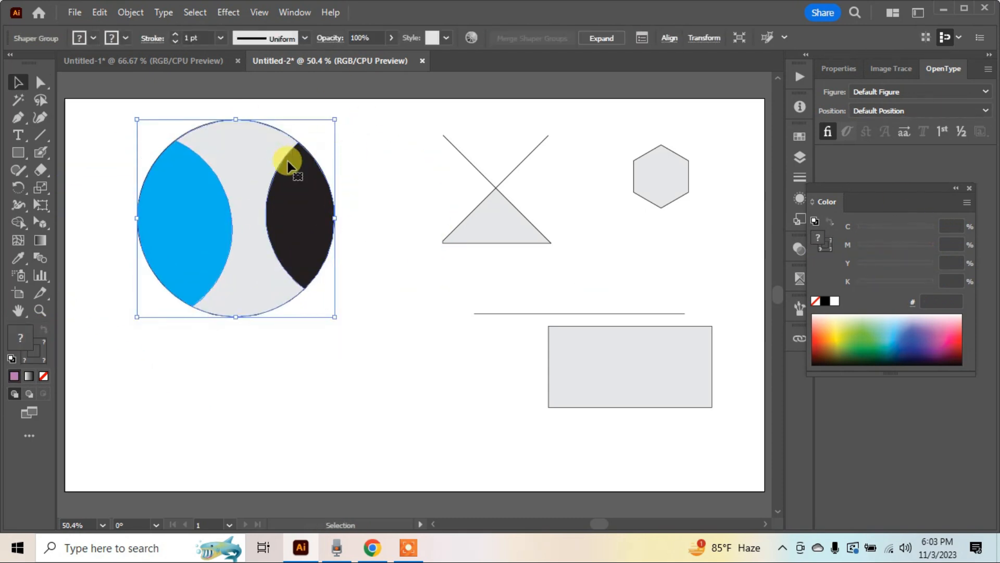
pyautogui.hotkey('ctrl', 'z')
pyautogui.hotkey('ctrl', 'z')
pyautogui.hotkey('ctrl', 'z')
# Examine the colored group's underlying full circles in Outline mode and return to Preview mode
pyautogui.click(285, 258)
pyautogui.press('a')
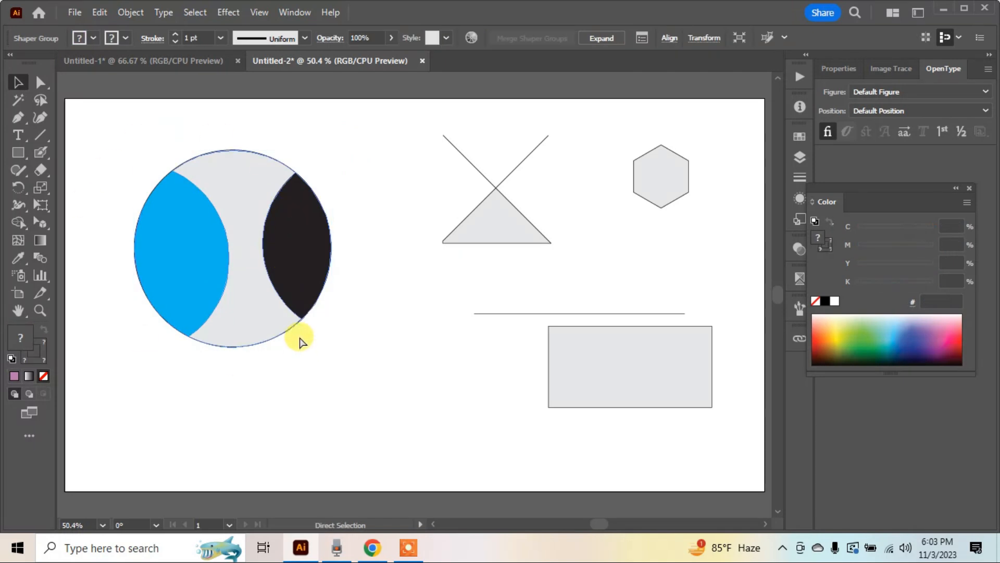
pyautogui.hotkey('ctrl', 'y')
pyautogui.press('v')
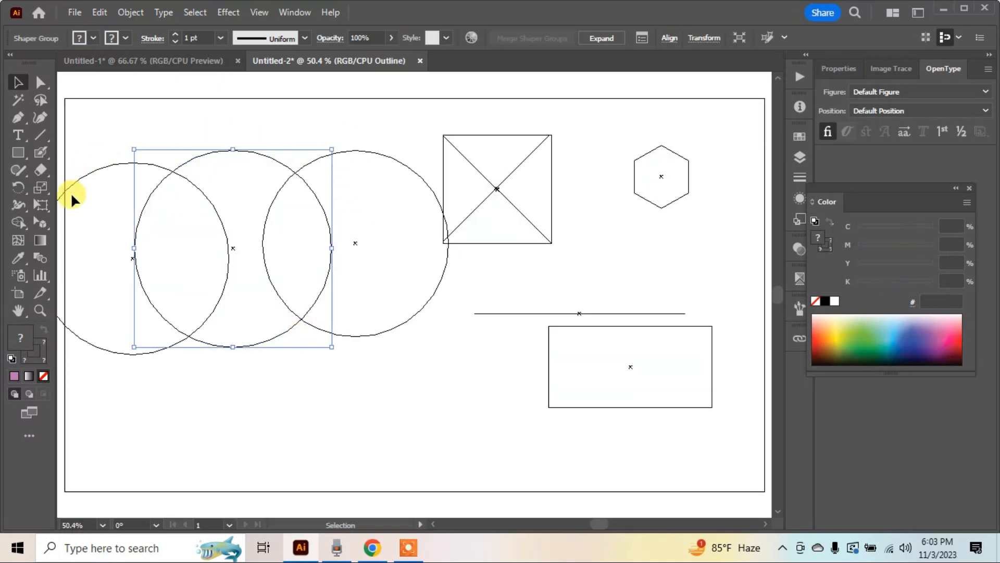
pyautogui.press('a')
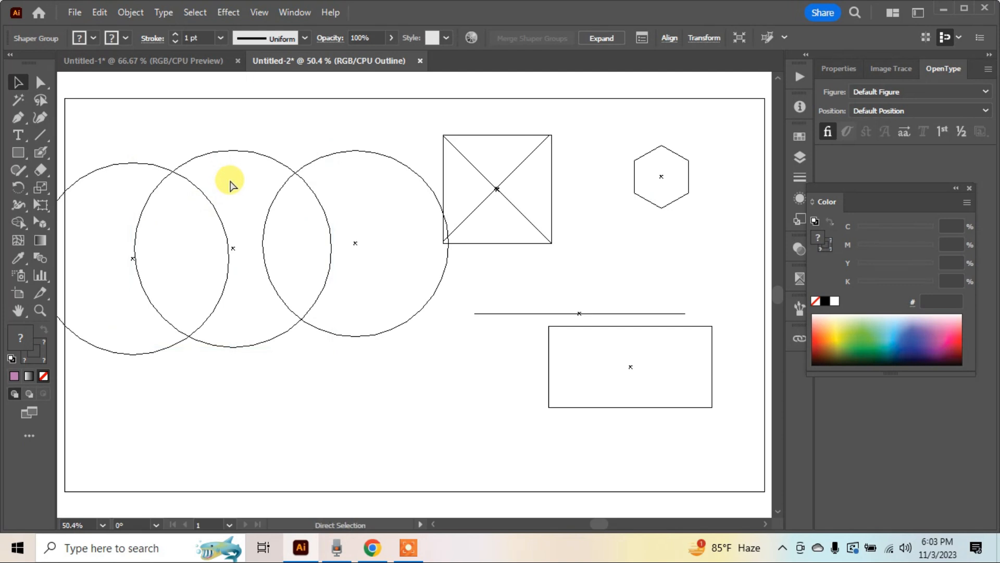
pyautogui.hotkey('ctrl', 'y')
# Select the colored circle group and expand it
pyautogui.press('v')
pyautogui.click(210, 210)
pyautogui.click(130, 16)
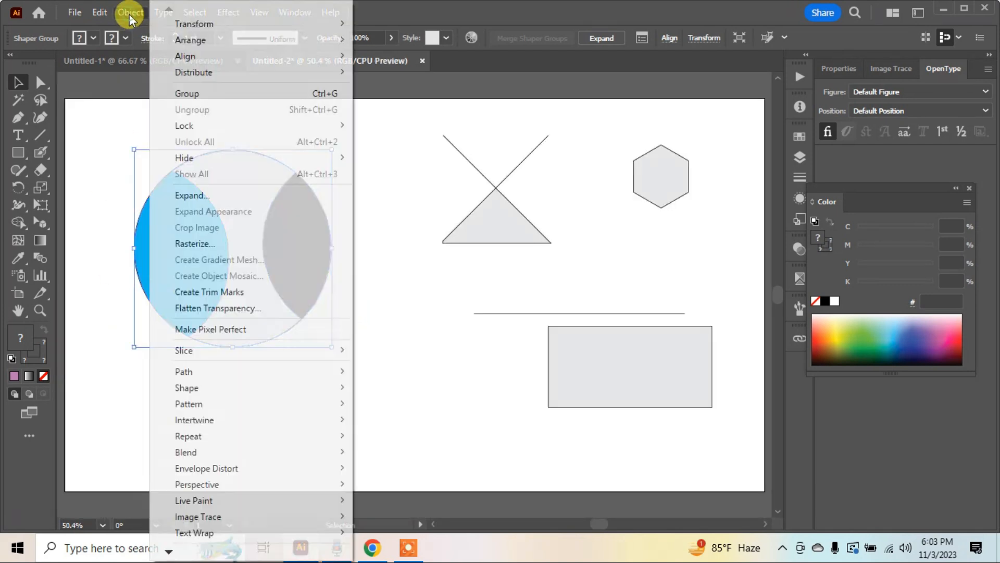
pyautogui.click(226, 194)
pyautogui.click(464, 357)
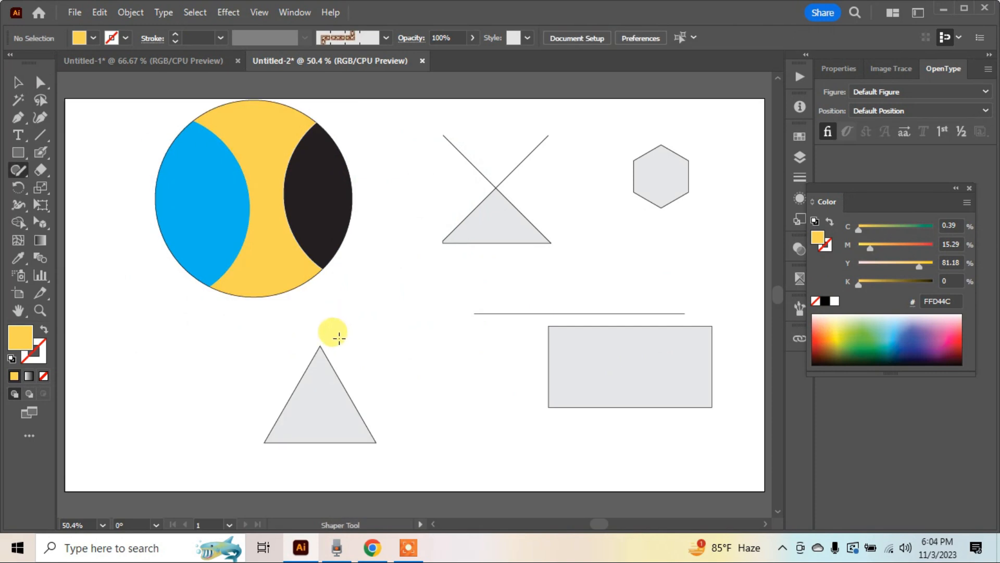
# Draw a small circle over the top of the lower triangle and merge both into one keyhole-like shape with the Shaper tool
pyautogui.moveTo(335, 313)
pyautogui.mouseDown()
pyautogui.moveTo(286, 375)
pyautogui.moveTo(372, 339)
pyautogui.moveTo(331, 354)
pyautogui.mouseUp()
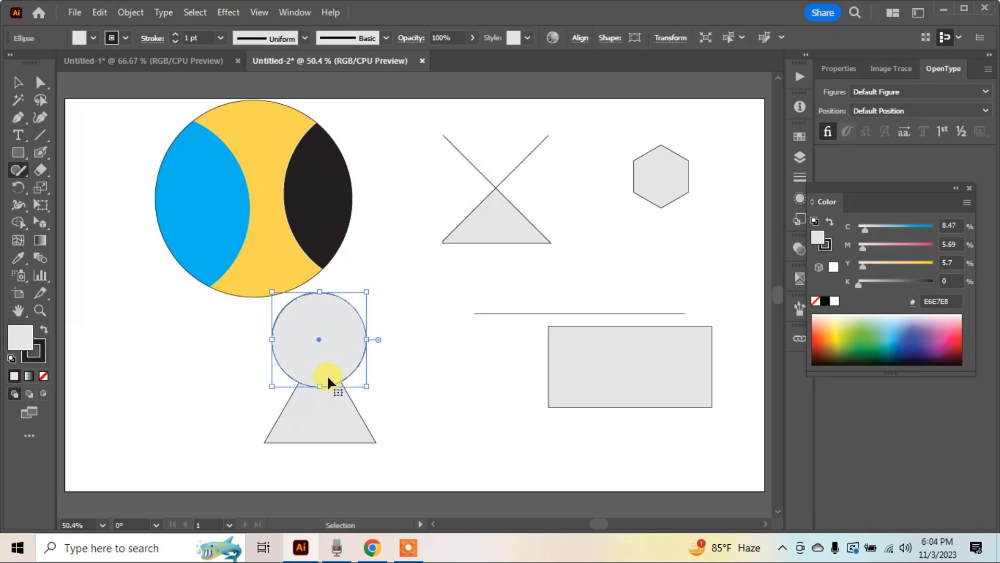
pyautogui.hotkey('ctrl', 'z')
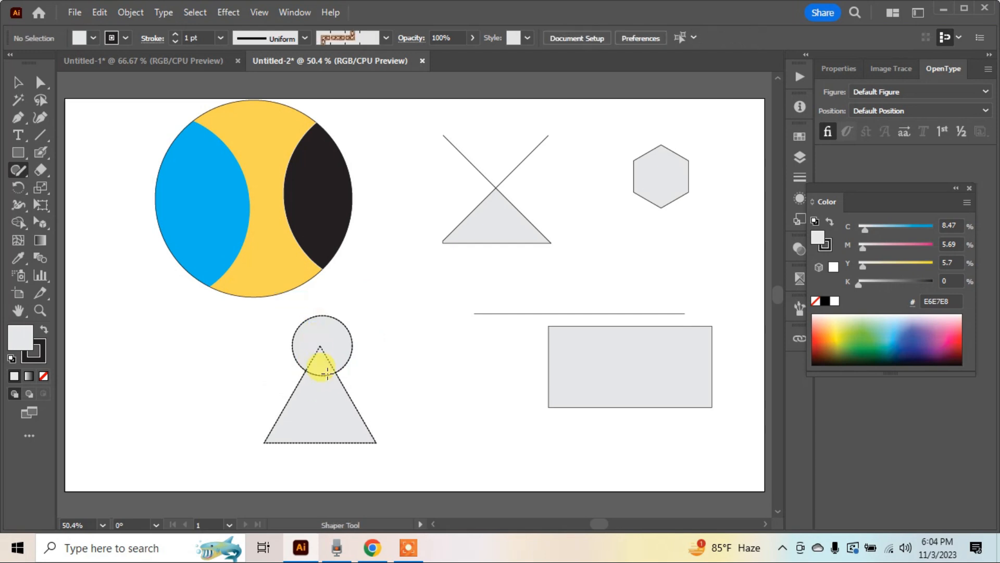
pyautogui.moveTo(322, 370); pyautogui.dragTo(417, 388)
pyautogui.press('v')
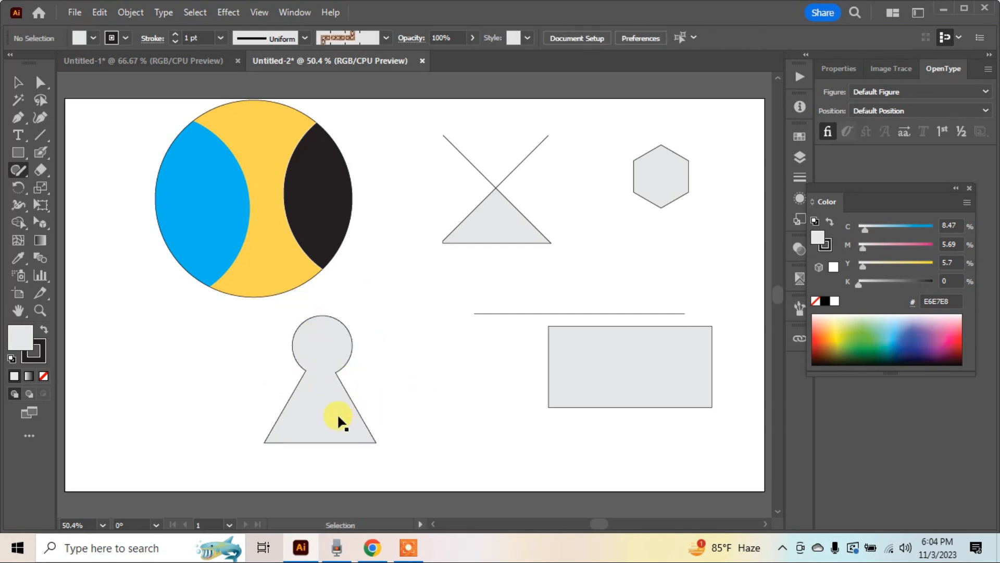
# Move the keyhole shape toward the rectangle as one object, and expand its object, fill and stroke
pyautogui.moveTo(337, 413); pyautogui.dragTo(411, 402)
pyautogui.click(420, 290)
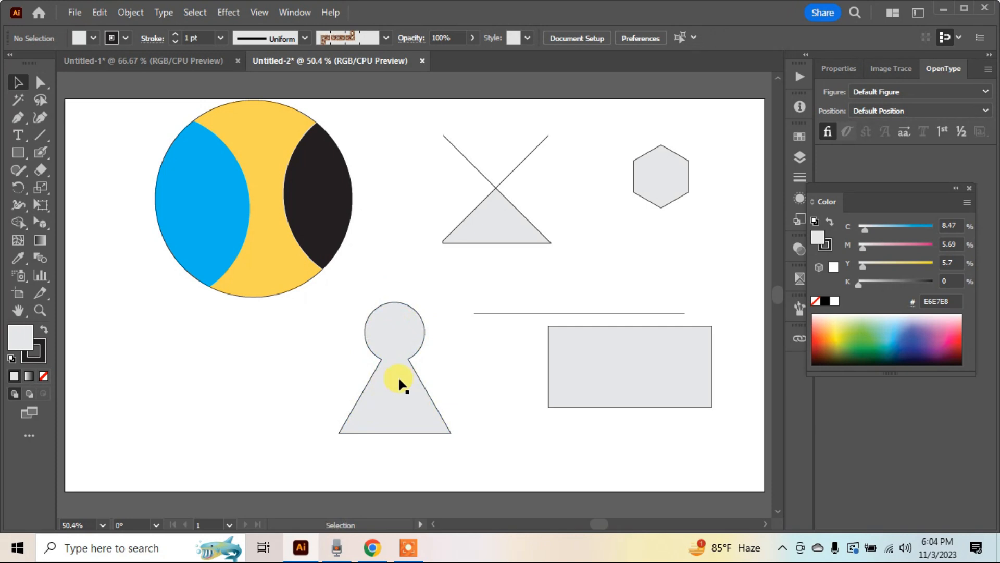
pyautogui.click(403, 357)
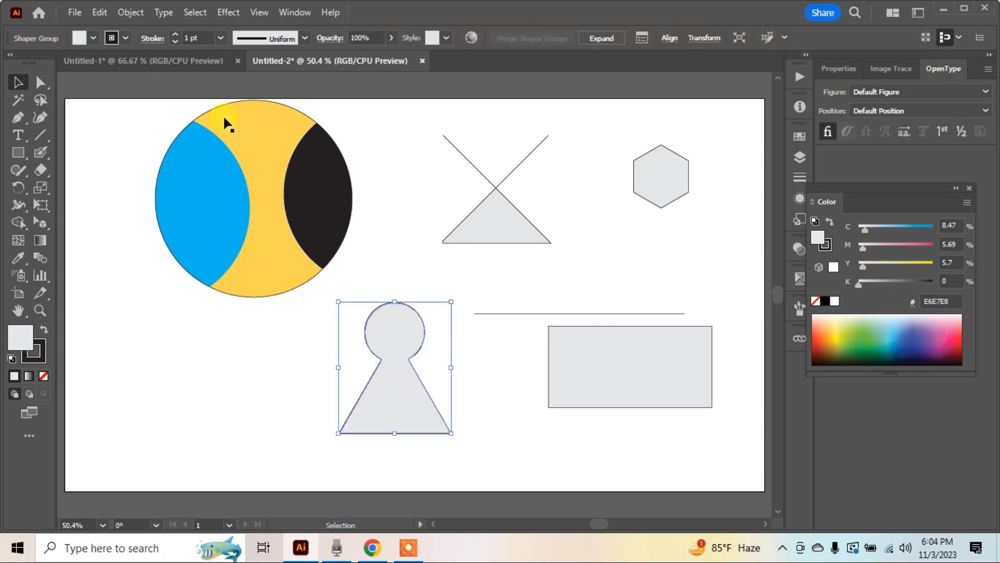
pyautogui.click(127, 12)
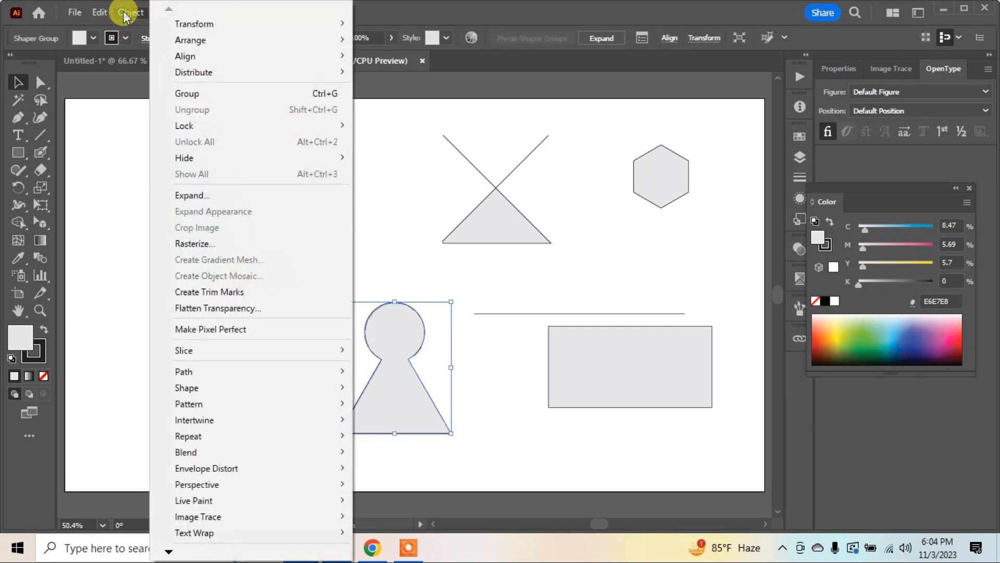
pyautogui.click(204, 195)
pyautogui.click(469, 355)
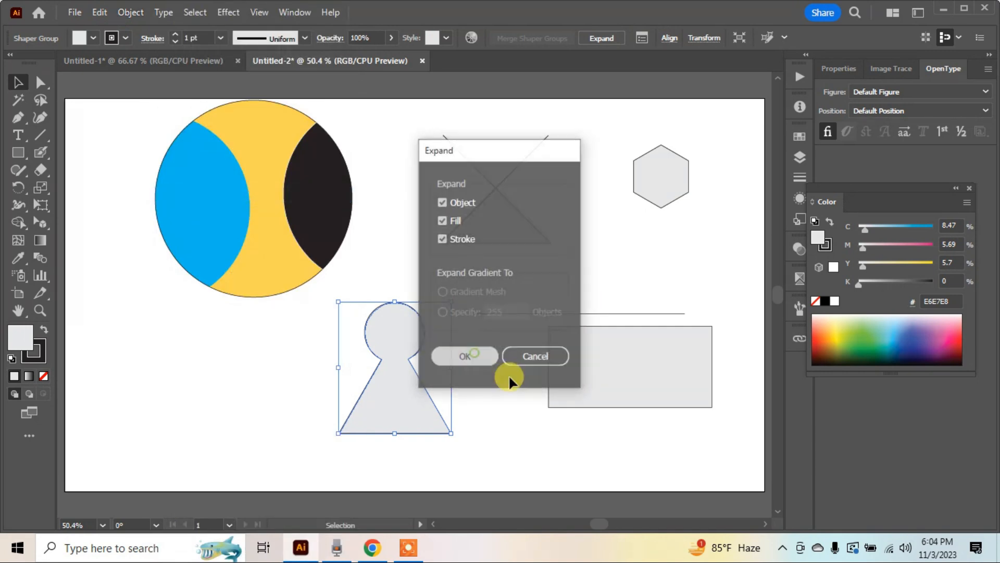
pyautogui.click(489, 398)
pyautogui.click(416, 411)
pyautogui.click(497, 419)
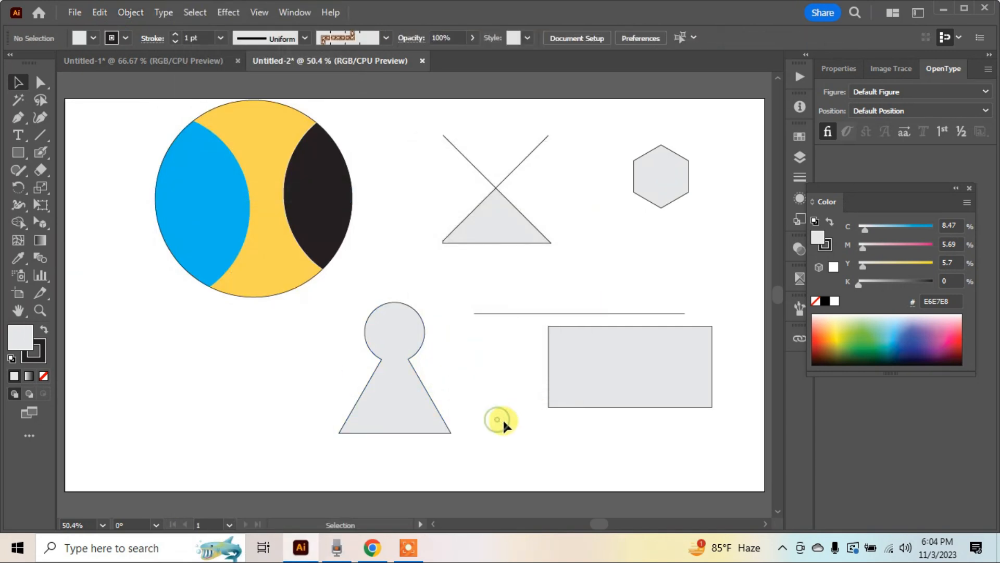
# Enlarge the hexagon in the empty area below the colored circle, and change its sides to three and finally to eleven
pyautogui.moveTo(670, 198); pyautogui.dragTo(214, 365)
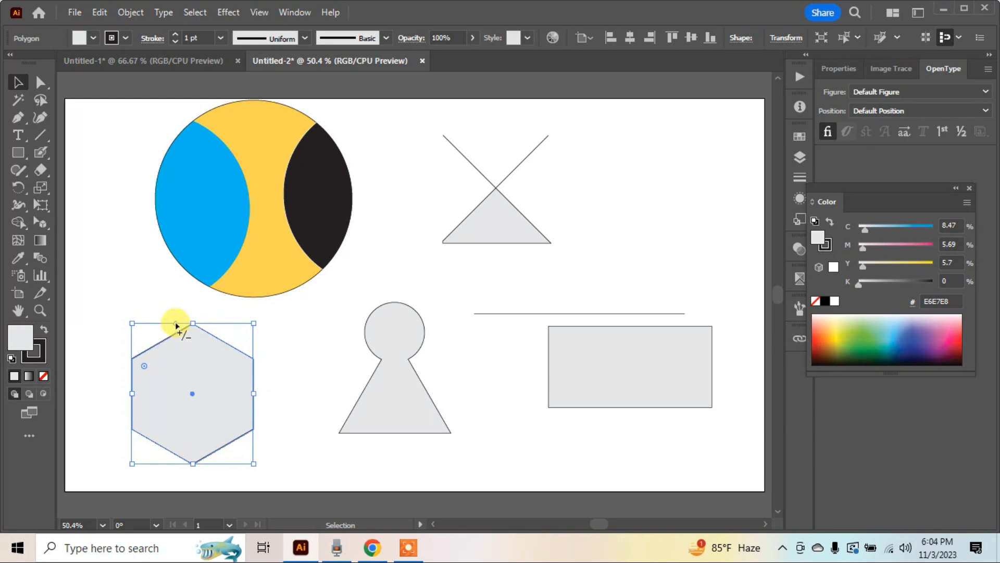
pyautogui.hotkey('ctrl', 'space')
pyautogui.moveTo(105, 302); pyautogui.dragTo(341, 438)
pyautogui.press('space')
pyautogui.moveTo(353, 364); pyautogui.dragTo(356, 320)
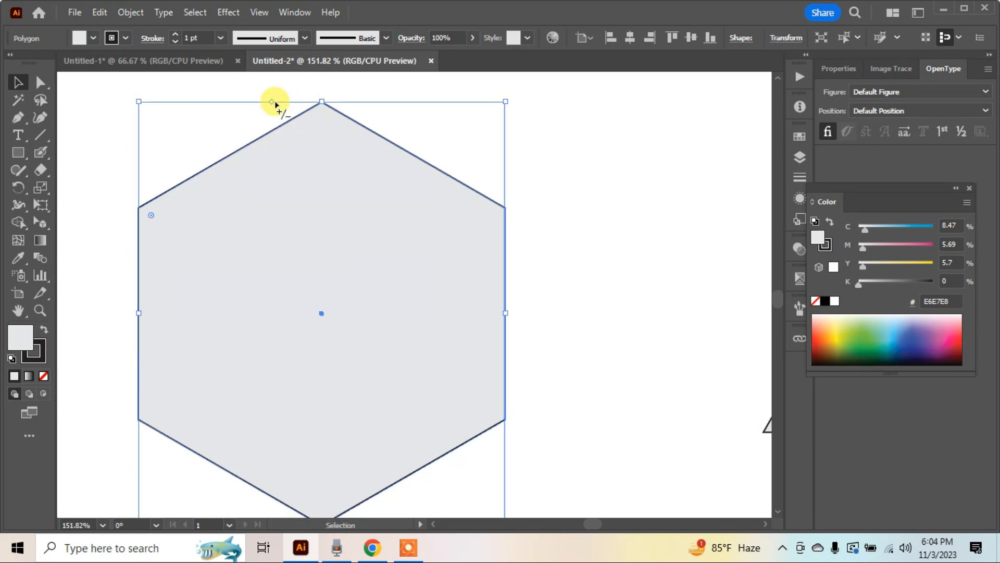
pyautogui.moveTo(273, 104); pyautogui.dragTo(172, 109)
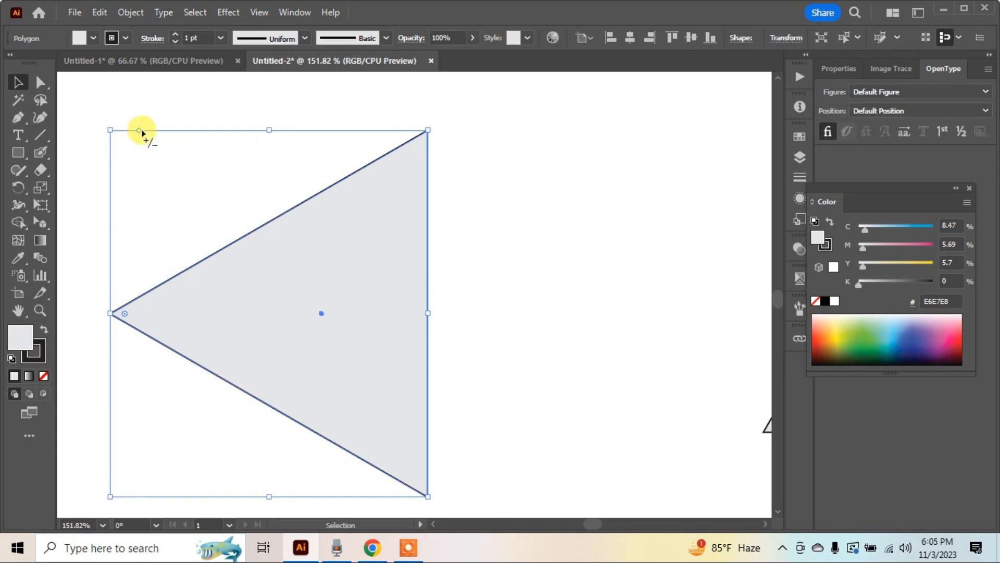
pyautogui.moveTo(138, 130); pyautogui.dragTo(462, 107)
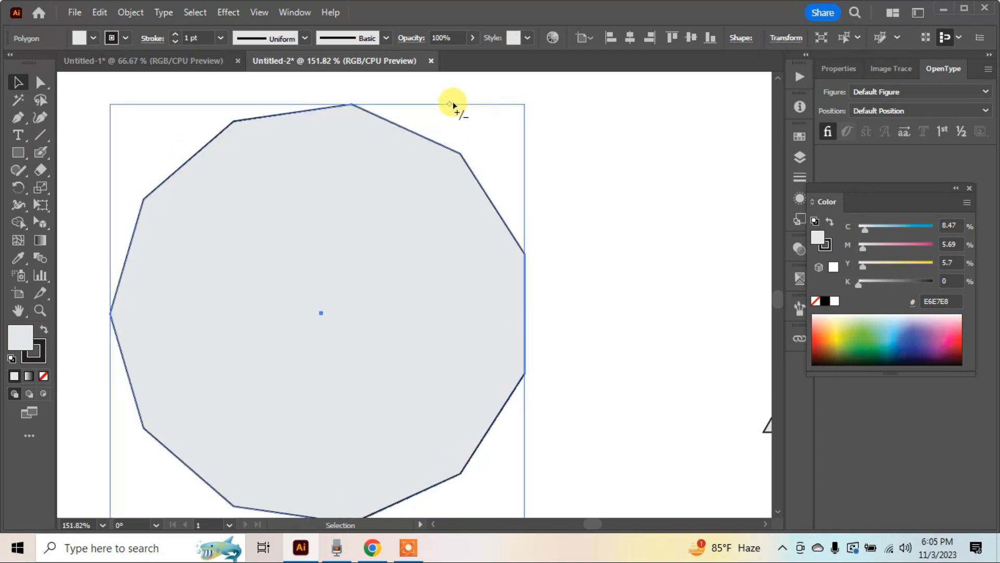
pyautogui.press('a')
# Style the horizontal line with the lens-shaped width profile, a 6 pt stroke, and a color of 100% cyan and 100% magenta
pyautogui.hotkey('ctrl', '-')
pyautogui.hotkey('ctrl', '-')
pyautogui.hotkey('ctrl', '-')
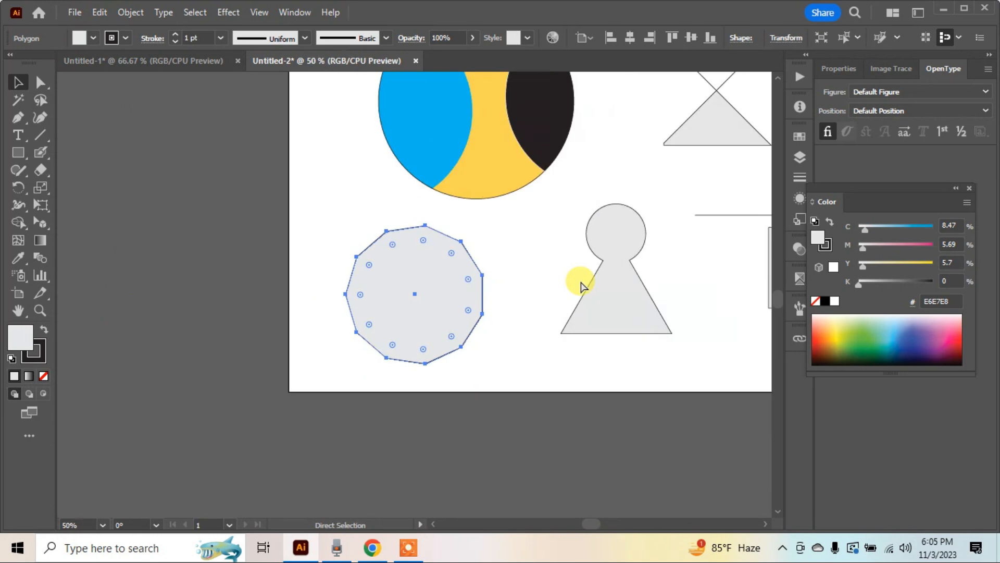
pyautogui.moveTo(484, 262); pyautogui.dragTo(483, 259)
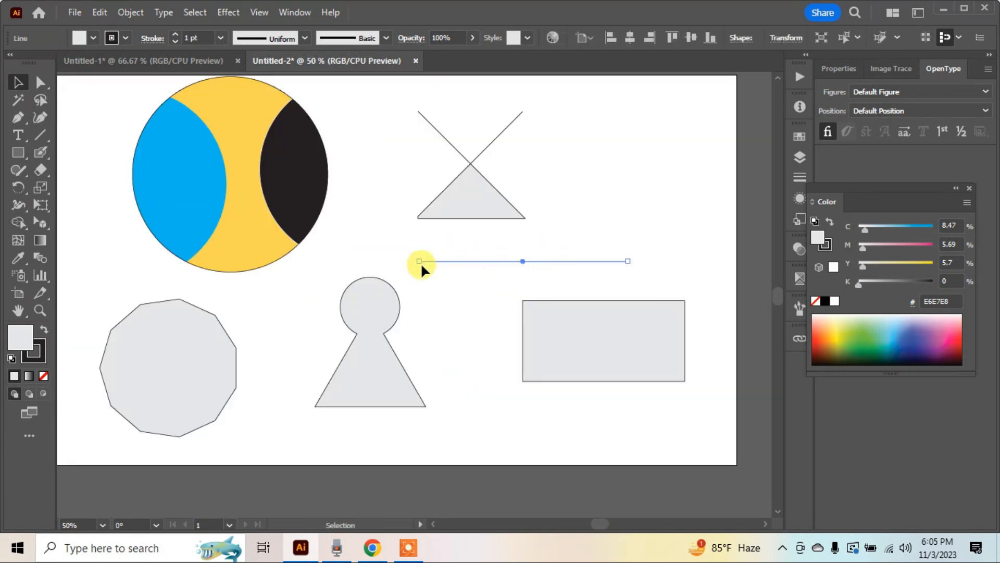
pyautogui.click(303, 38)
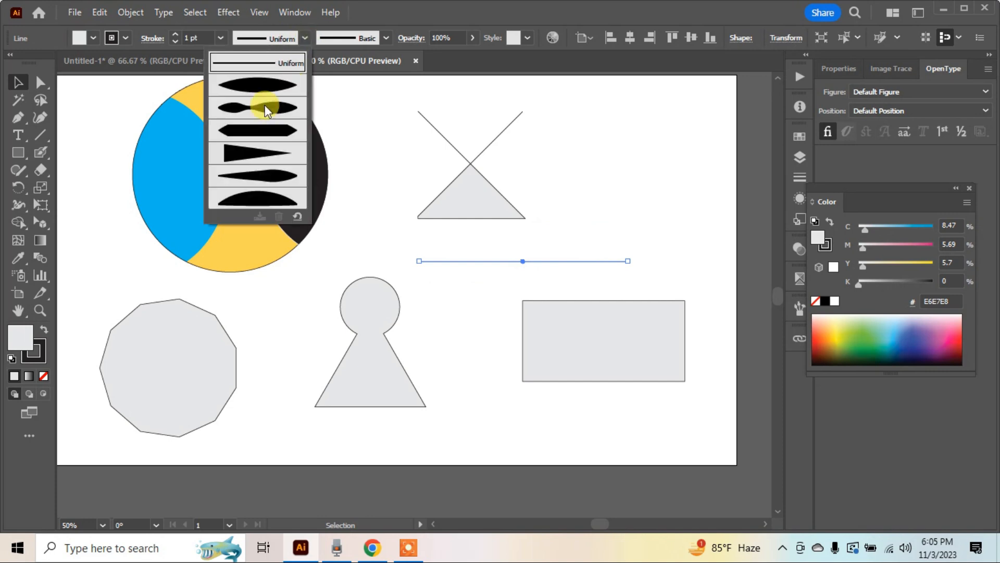
pyautogui.click(268, 90)
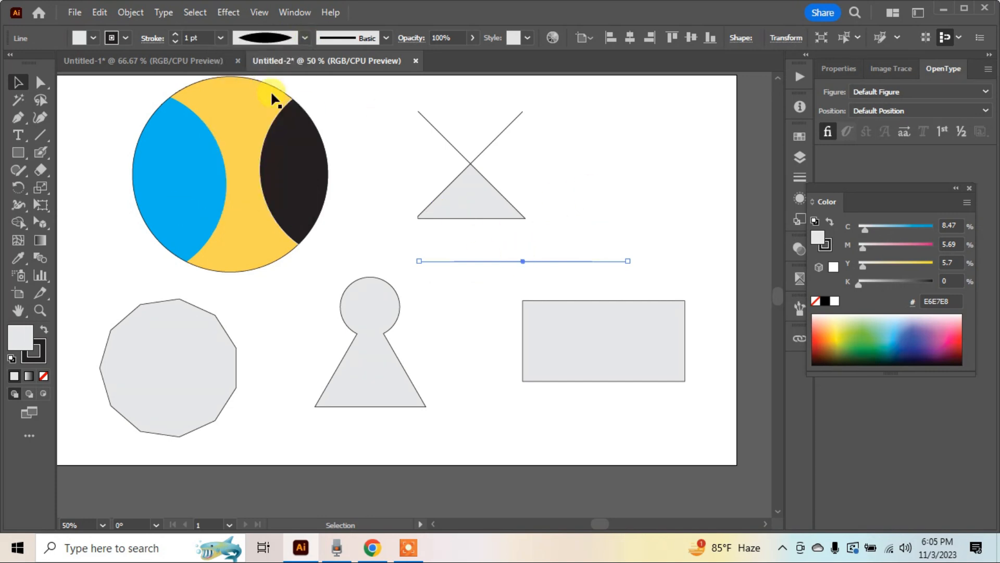
pyautogui.click(221, 38)
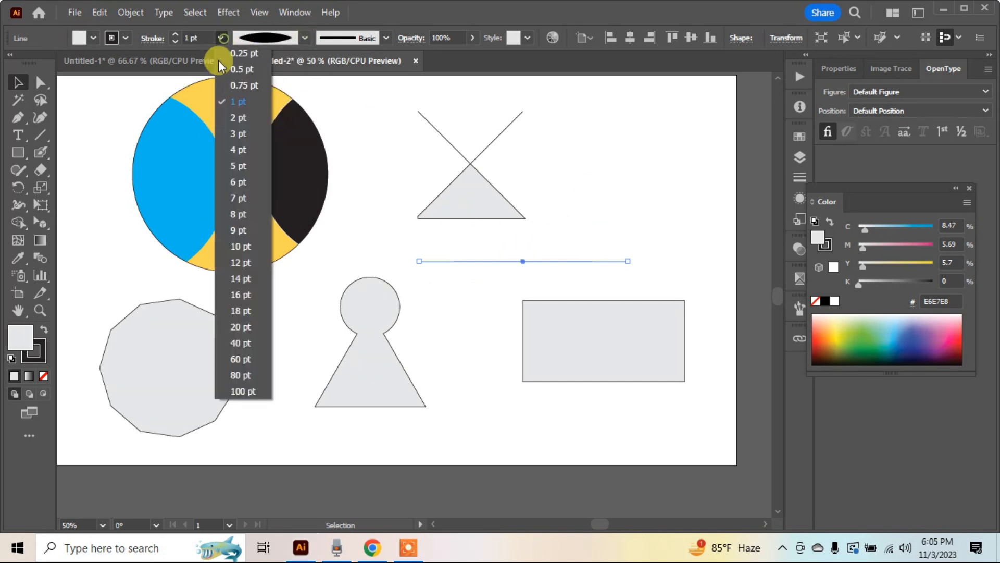
pyautogui.click(236, 168)
pyautogui.moveTo(865, 230); pyautogui.dragTo(933, 245)
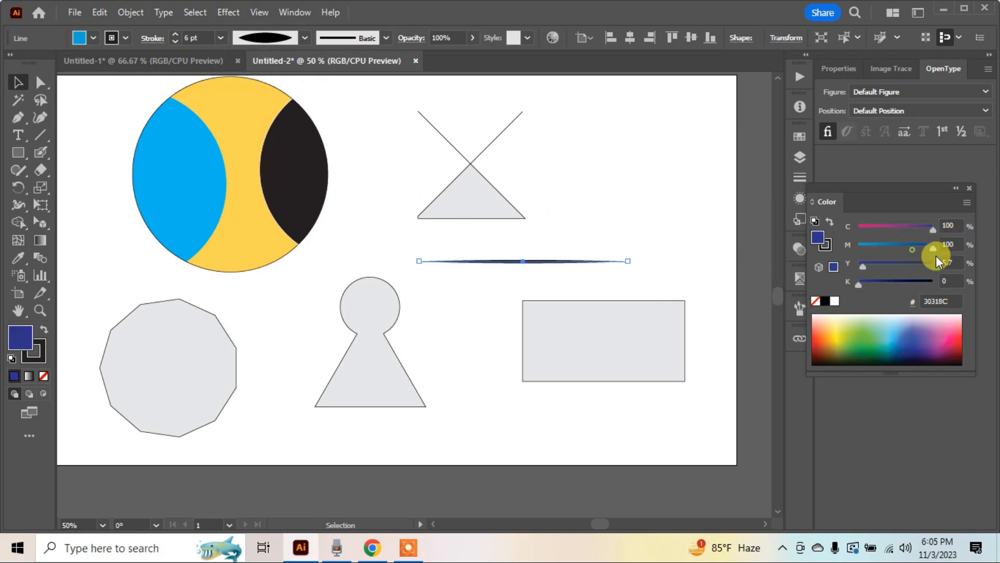
# Try the decorative border pattern brush on the horizontal line and replace it with the Cat's Tongue brush
pyautogui.click(386, 39)
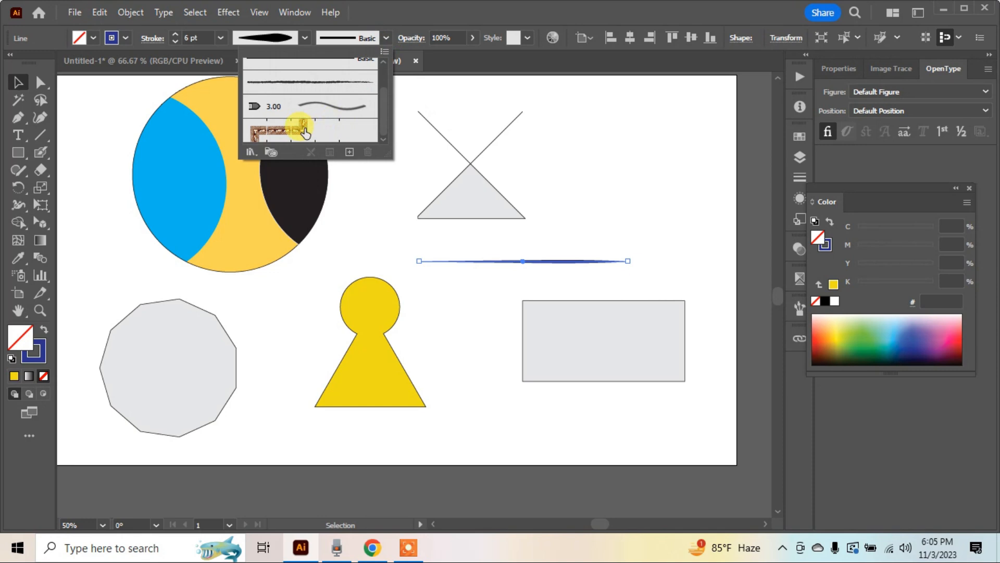
pyautogui.click(305, 133)
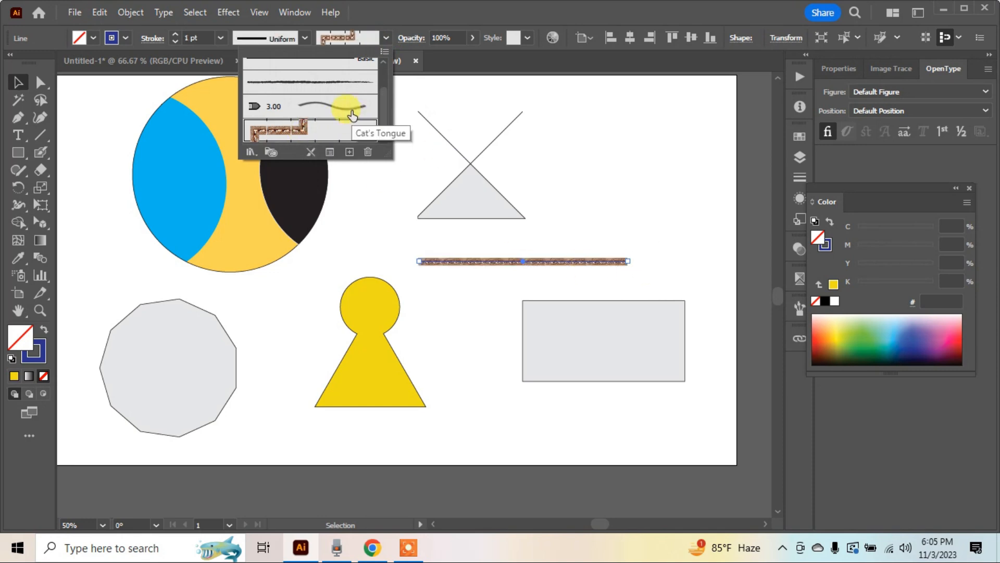
pyautogui.click(353, 107)
pyautogui.click(547, 289)
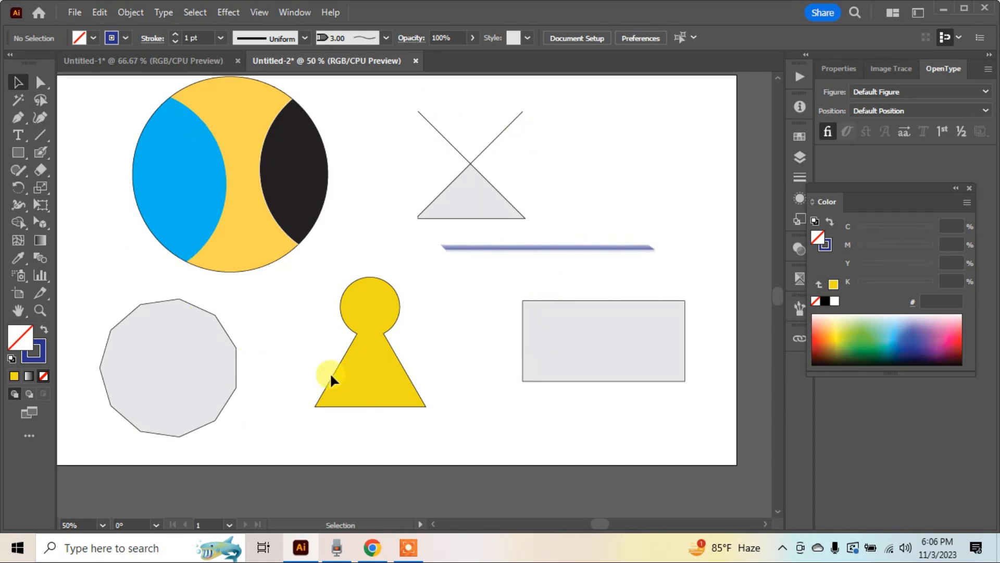
pyautogui.scroll(1, 481, 295)
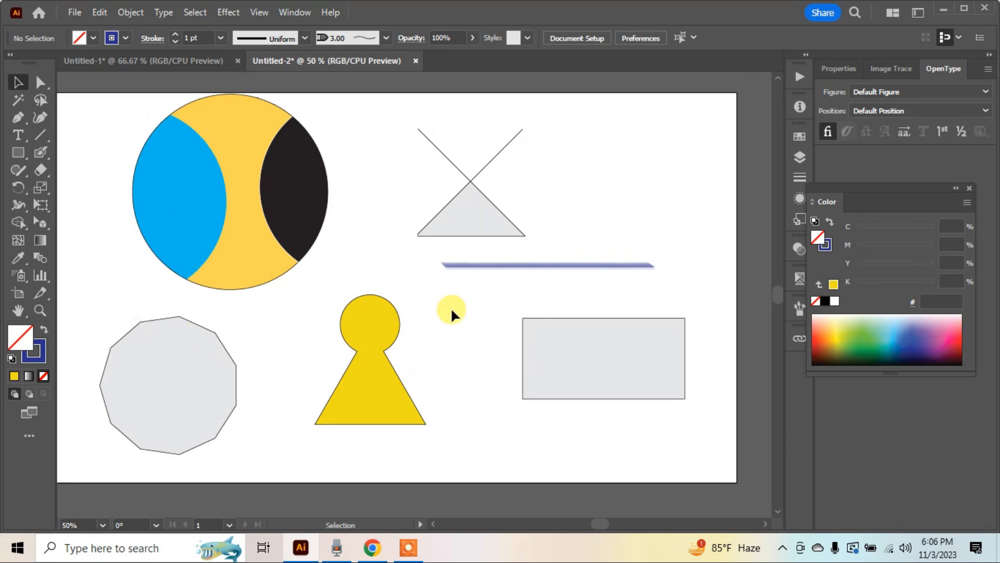